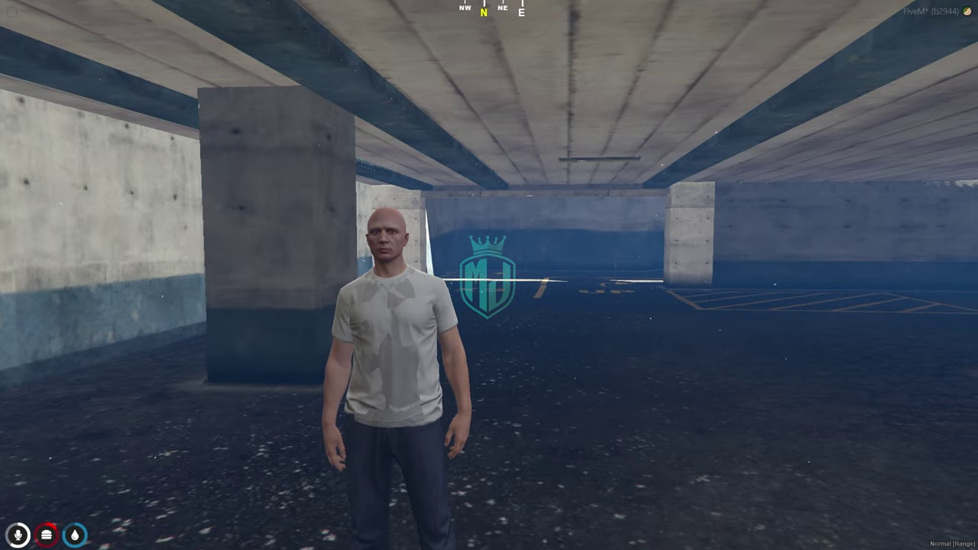
Step: Step out of the FiveM game to the Windows desktop
key("super")
Step: Download the majestic-spawnselector repository as a ZIP and select its folder in WinRAR
left_click(106, 542)
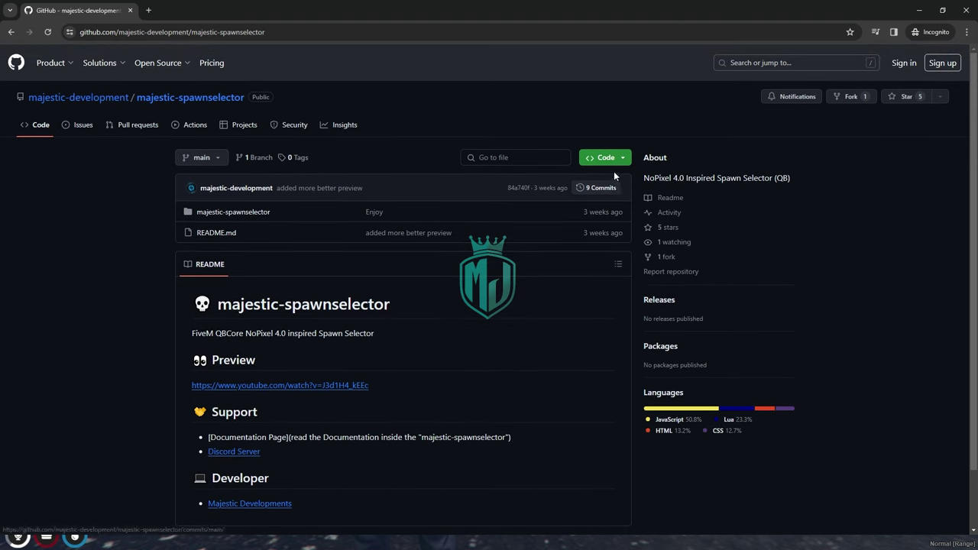
left_click(606, 160)
left_click(467, 298)
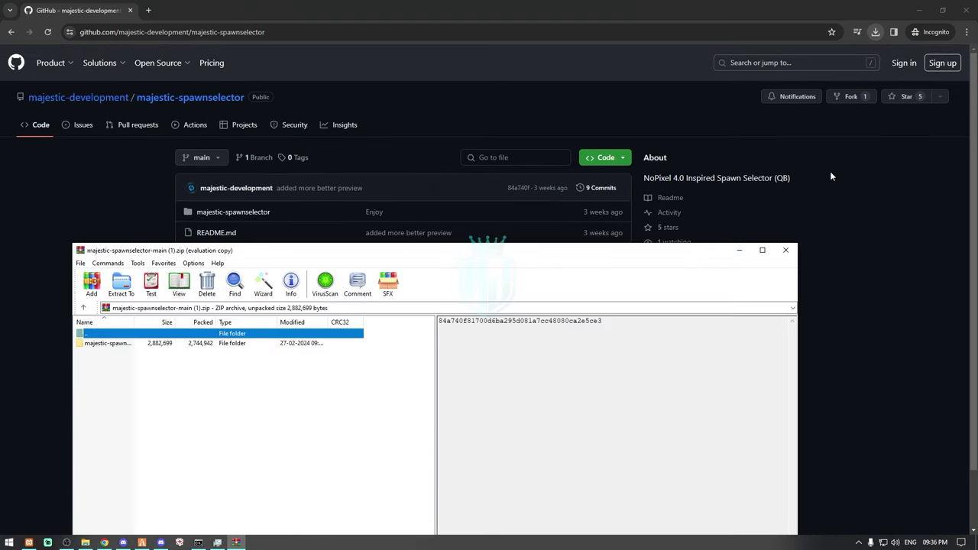
left_click_drag(325, 255, 515, 149)
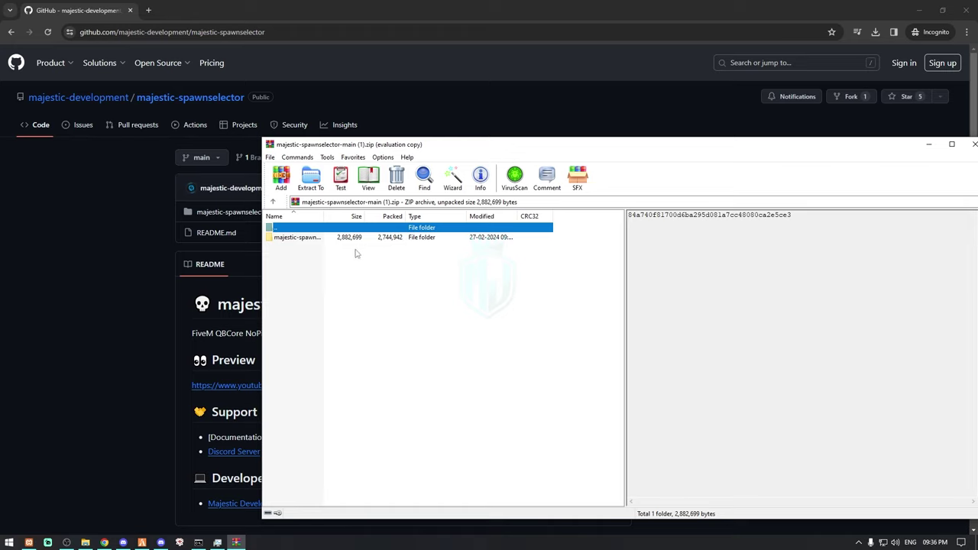
left_click(337, 238)
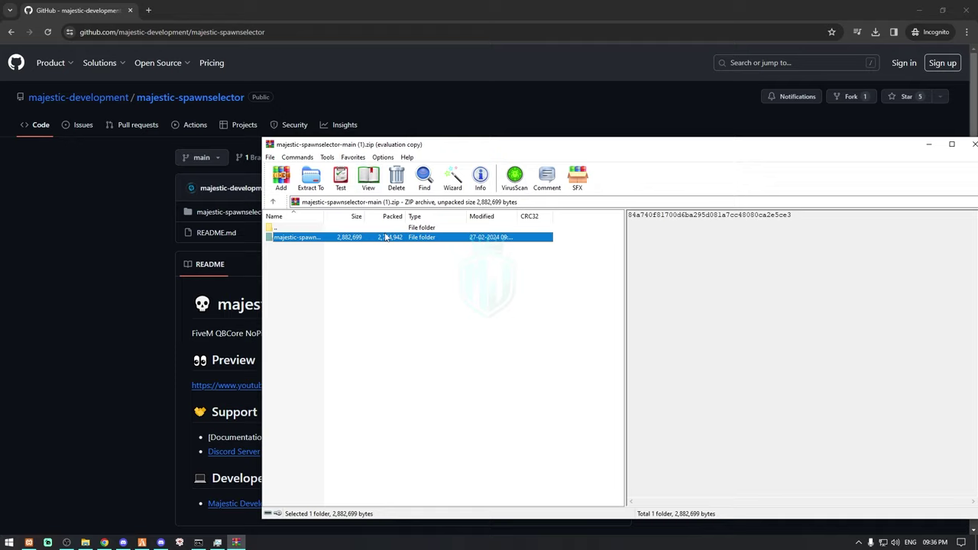
Step: Move the inner majestic-spawnselector folder's files to top level in resources, then view Documentation
left_click(85, 542)
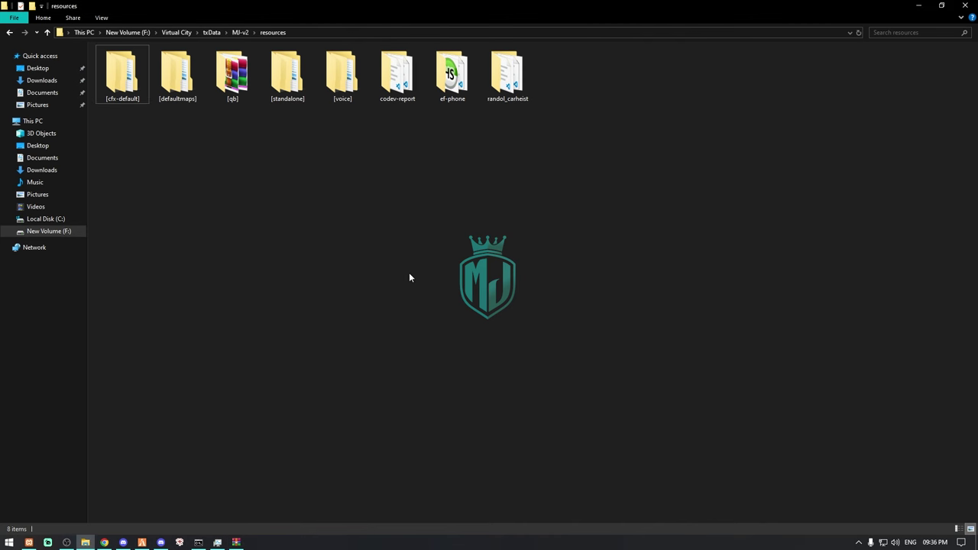
key("Return")
left_click(192, 63)
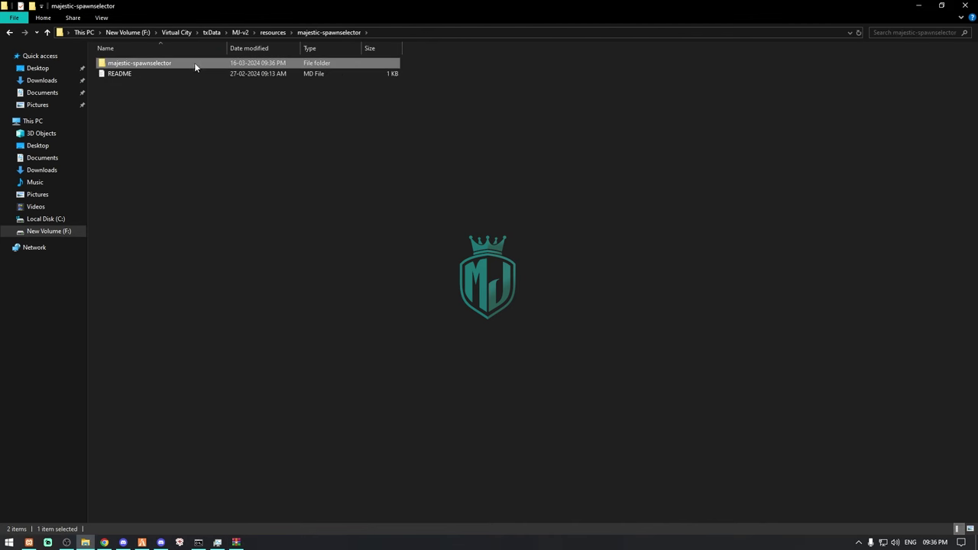
mouse_move(211, 64)
left_mouse_down()
mouse_move(229, 35)
mouse_move(279, 34)
mouse_move(270, 32)
left_mouse_up()
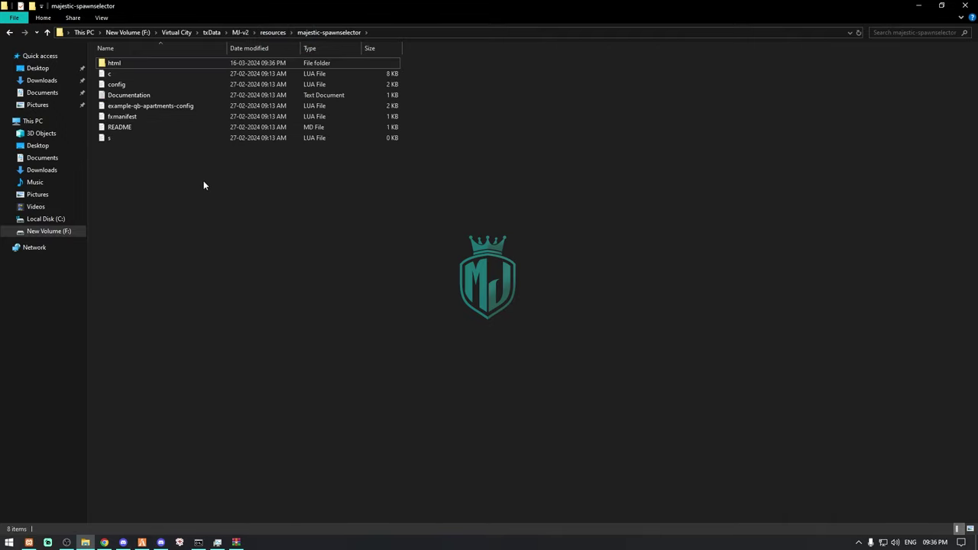
mouse_move(204, 197)
left_mouse_down()
mouse_move(233, 70)
mouse_move(291, 175)
left_mouse_up()
double_click(164, 96)
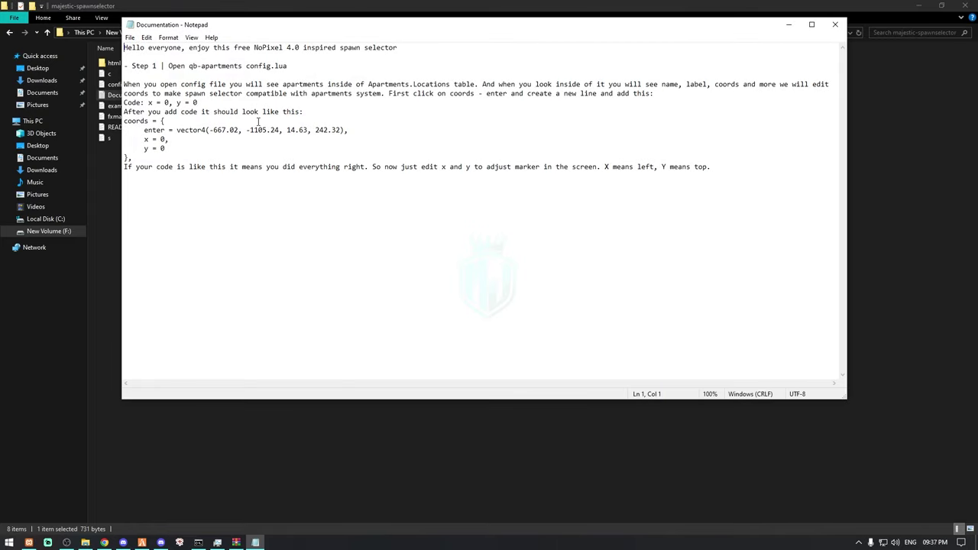
Step: Open resources\[qb]\qb-apartments' config file in Visual Studio Code
left_click(789, 24)
left_click(273, 32)
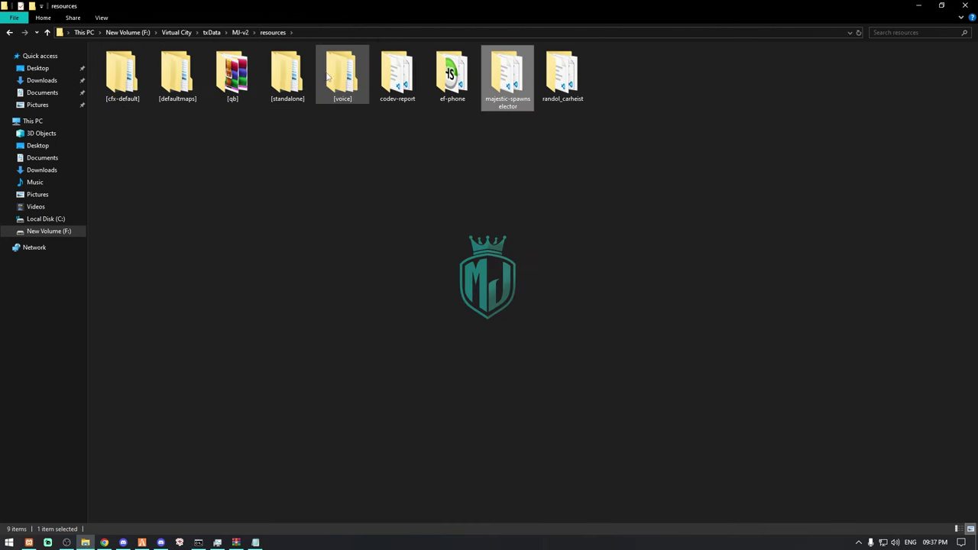
double_click(232, 74)
double_click(230, 78)
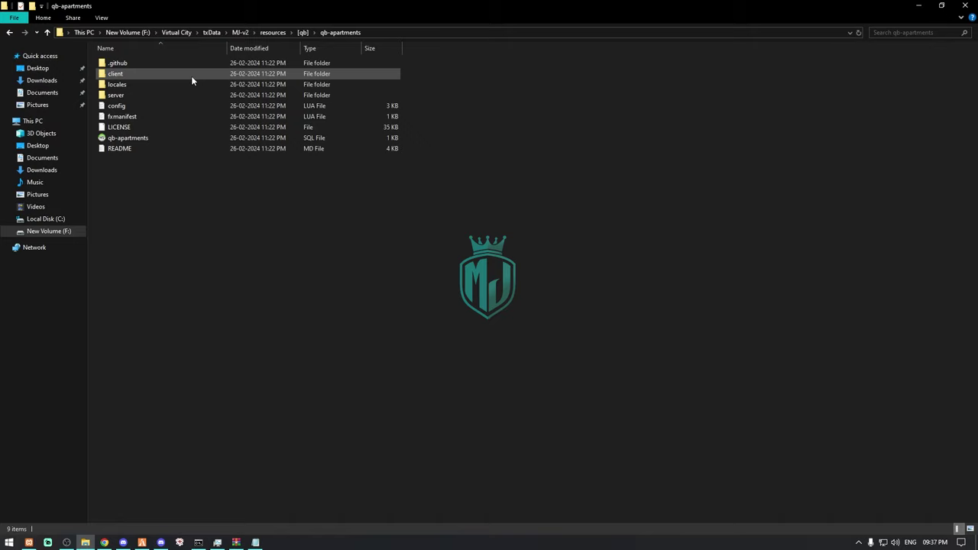
double_click(173, 107)
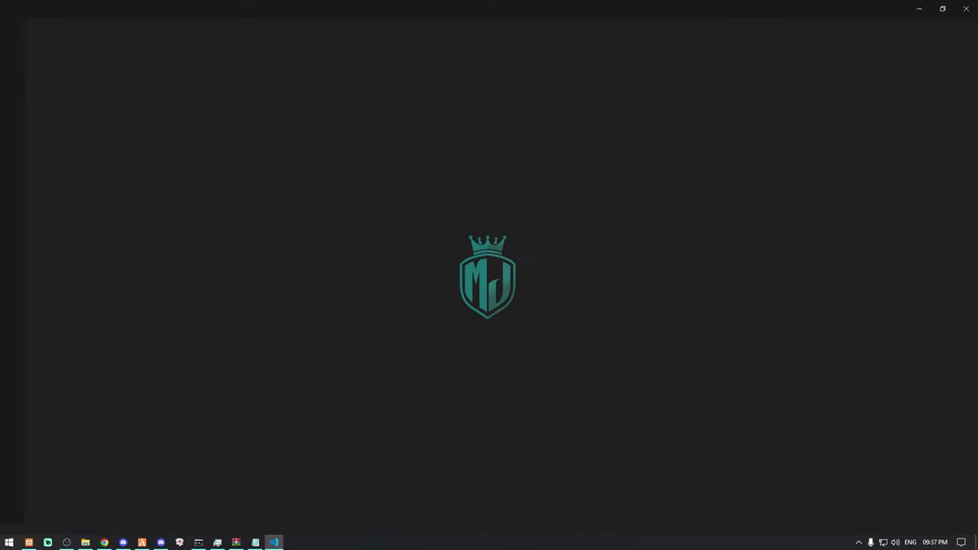
Step: Go into the majestic-spawnselector folder in resources
left_click(86, 542)
left_click(513, 88)
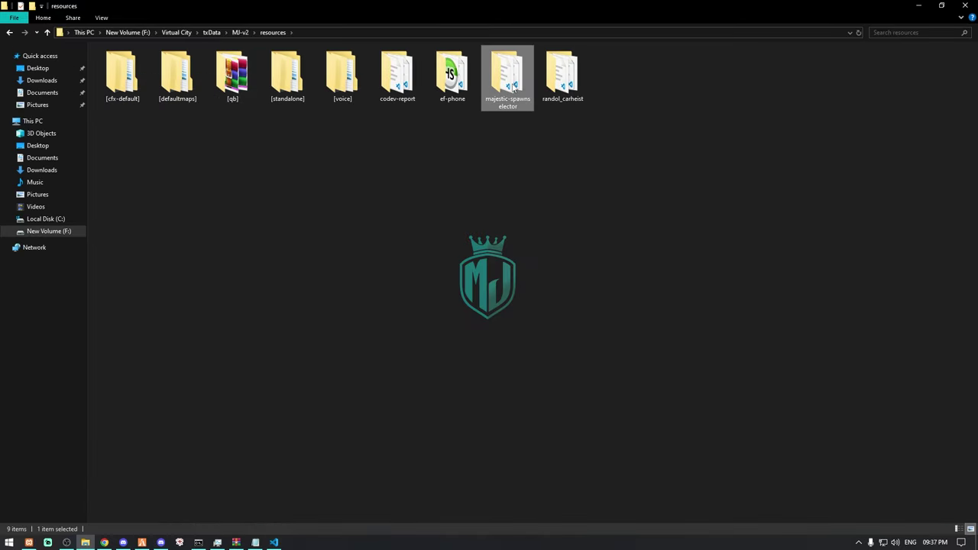
double_click(514, 89)
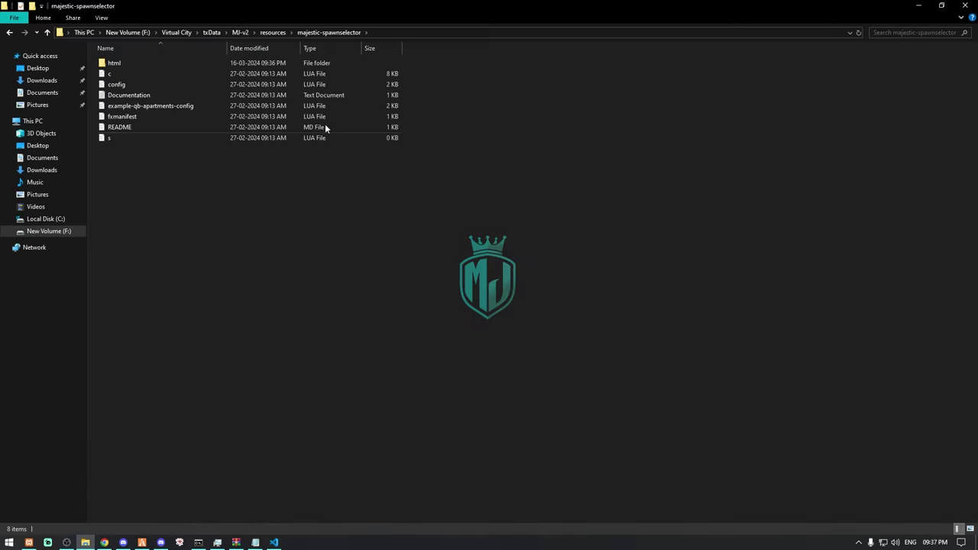
Step: Replace all of qb-apartments' config.lua with the example-qb-apartments-config code
double_click(169, 107)
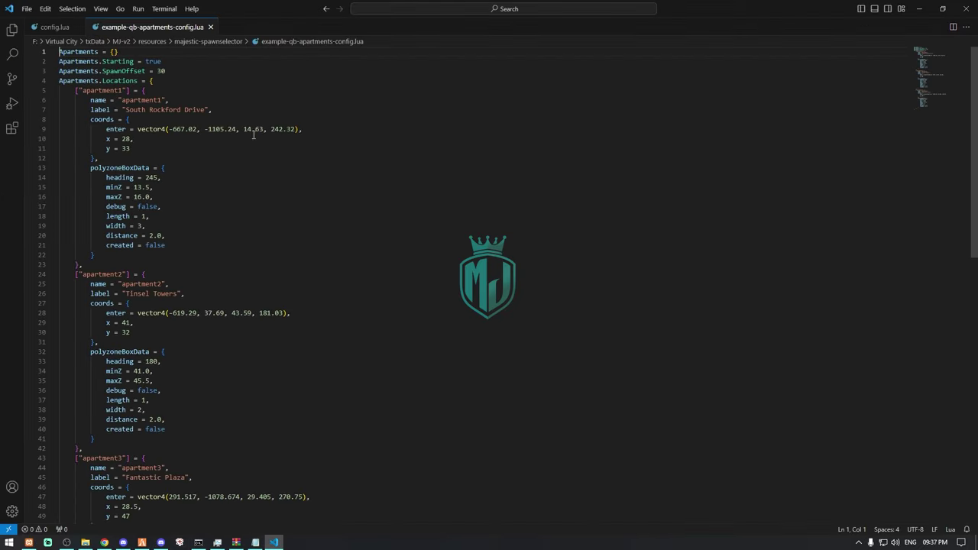
scroll(249, 163, "down", 10)
scroll(318, 267, "up", 10)
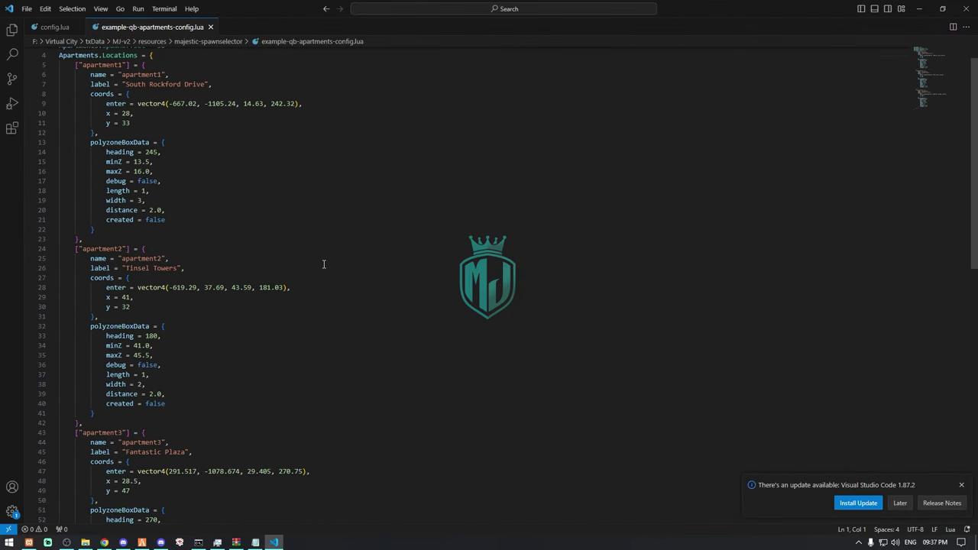
left_click(359, 152)
key("ctrl+a")
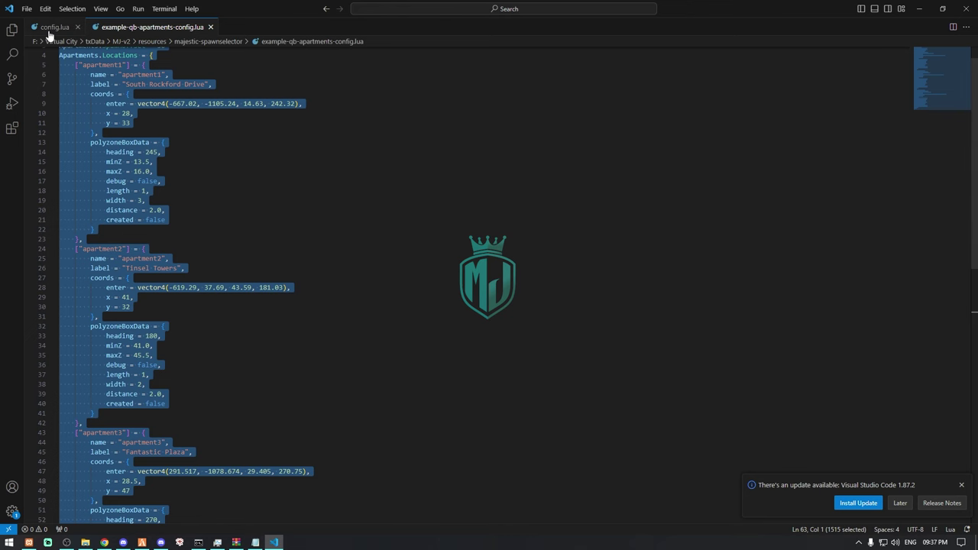
left_click(50, 27)
key("ctrl+a")
key("ctrl+v")
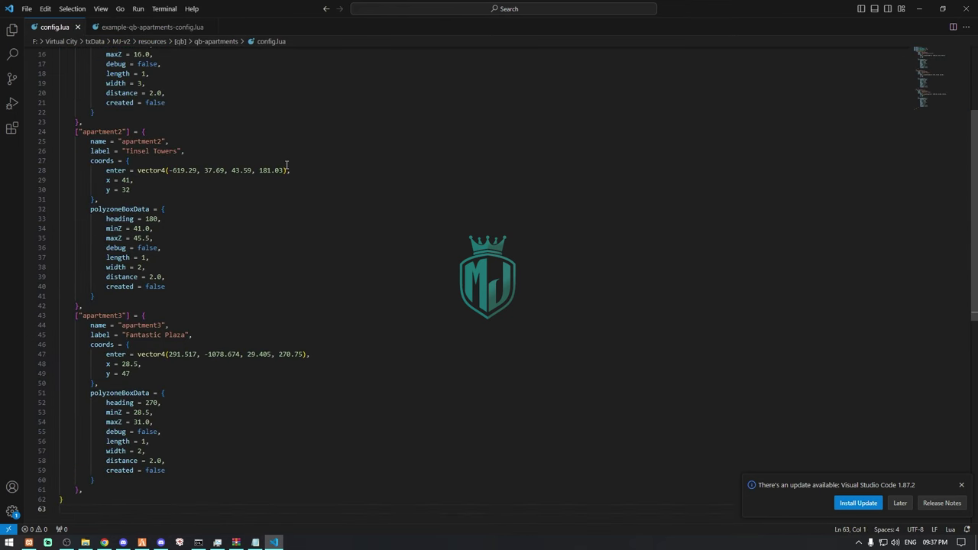
scroll(363, 272, "up", 5)
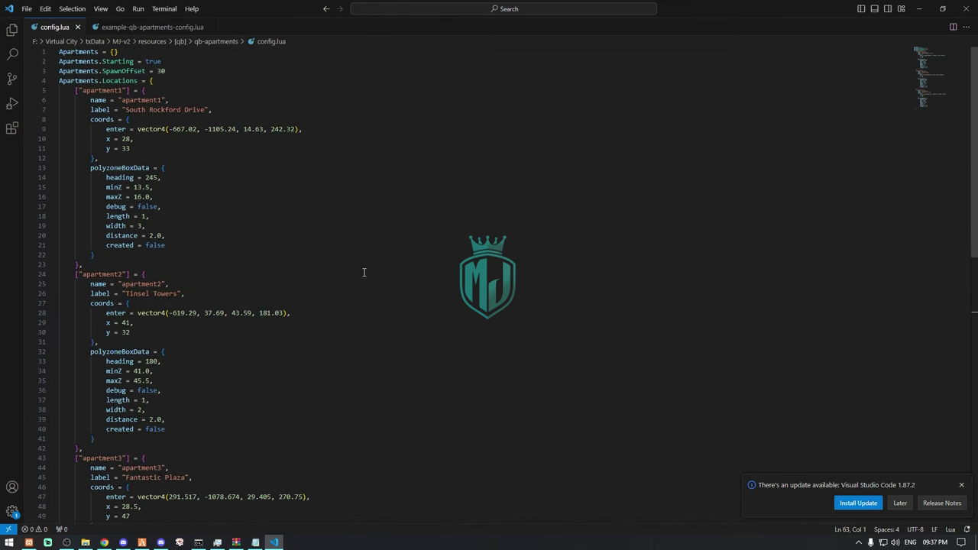
Step: Delete all nine old files from [qb]\qb-spawn
left_click(919, 9)
left_click(275, 32)
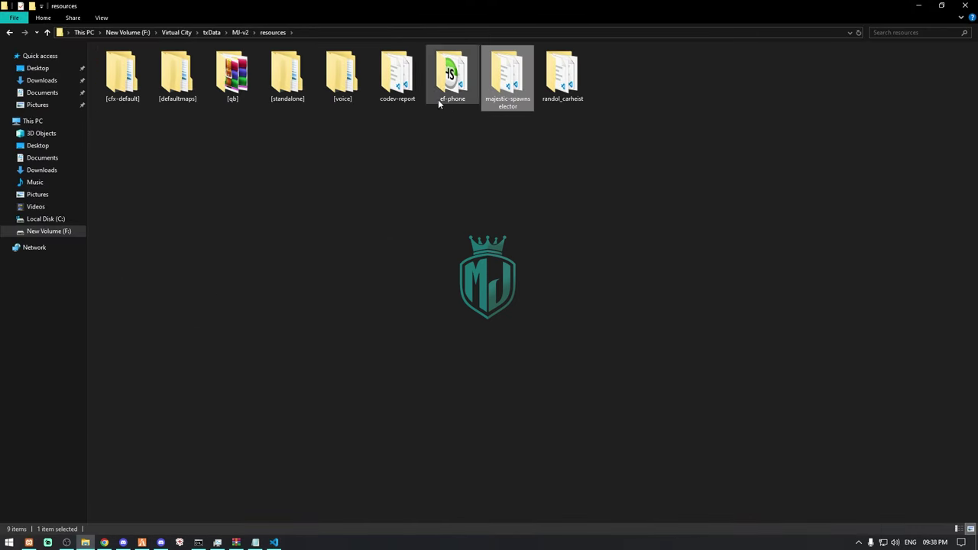
double_click(239, 89)
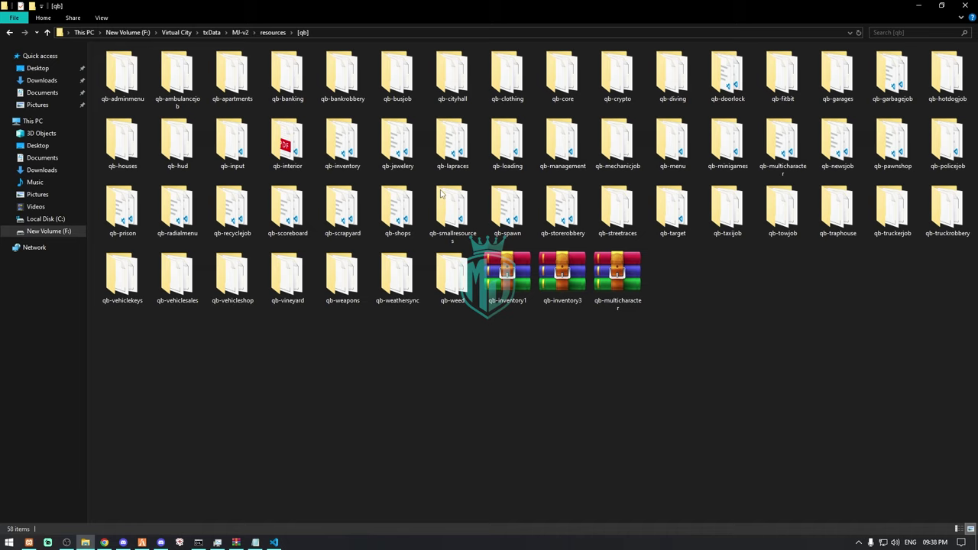
double_click(506, 210)
left_click_drag(244, 212, 231, 53)
key("Delete")
Step: Cut the eight majestic-spawnselector files and paste them into the empty qb-spawn folder
left_click(276, 33)
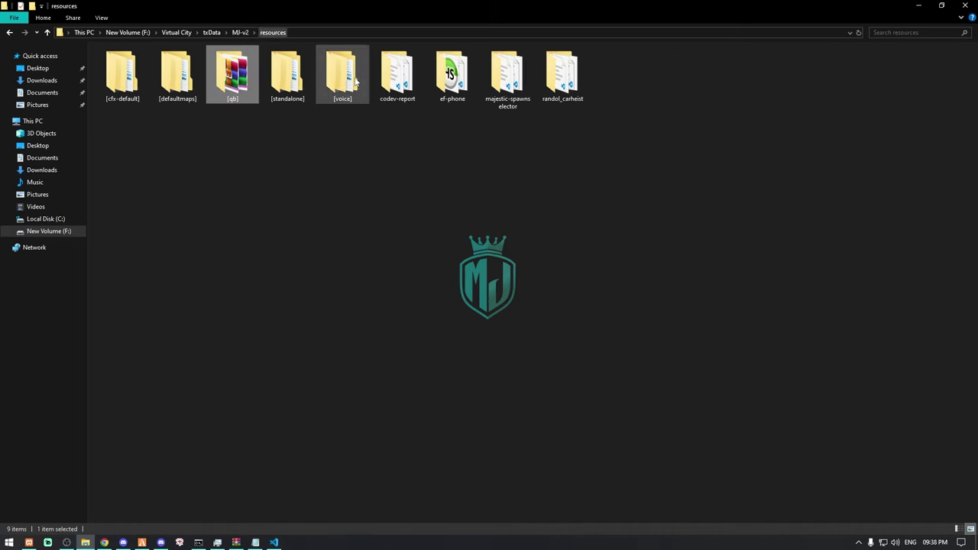
double_click(517, 95)
left_click_drag(326, 253, 191, 57)
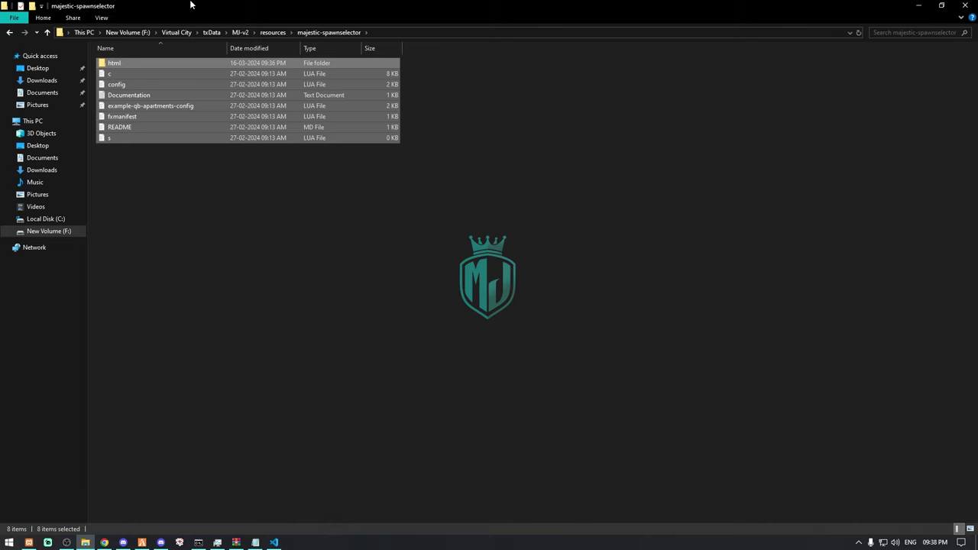
right_click(217, 103)
left_click(259, 199)
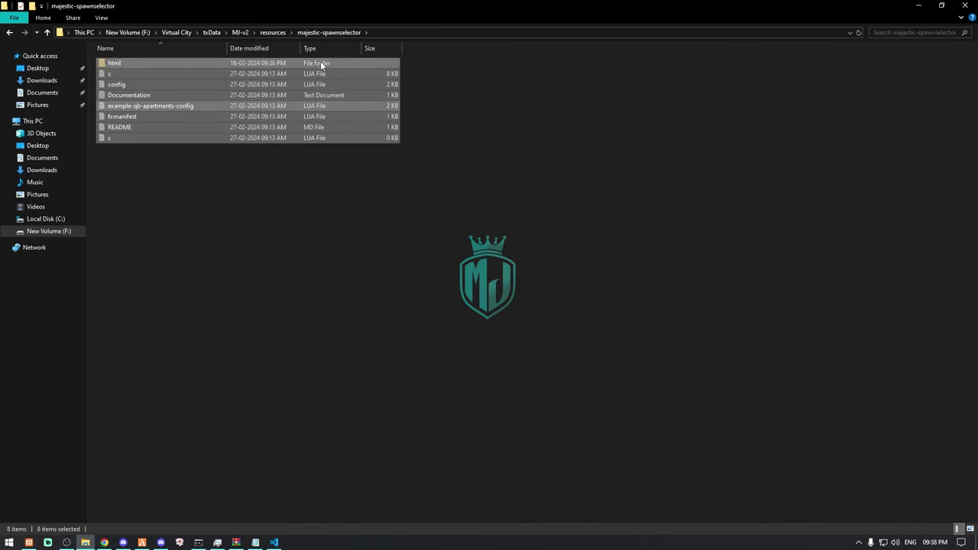
left_click(272, 32)
double_click(232, 77)
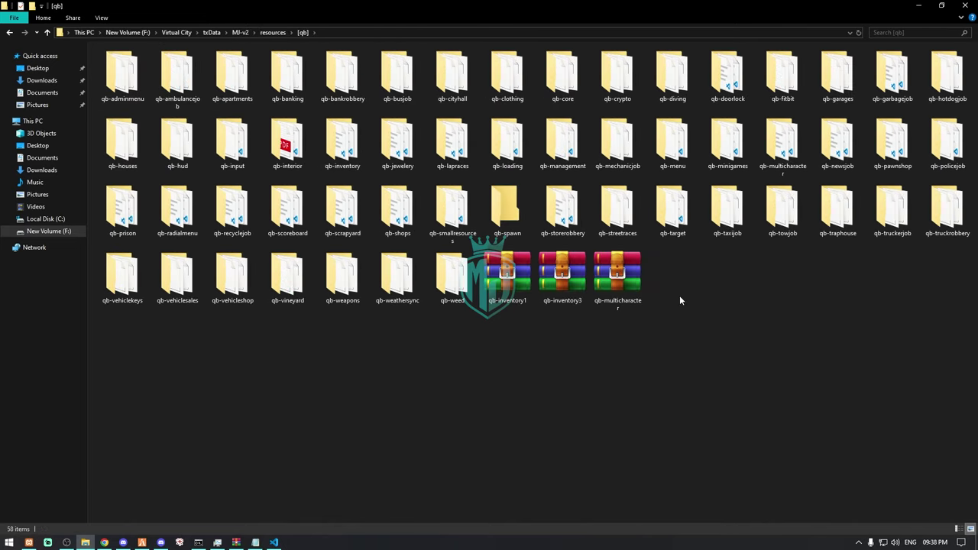
double_click(487, 200)
right_click(317, 194)
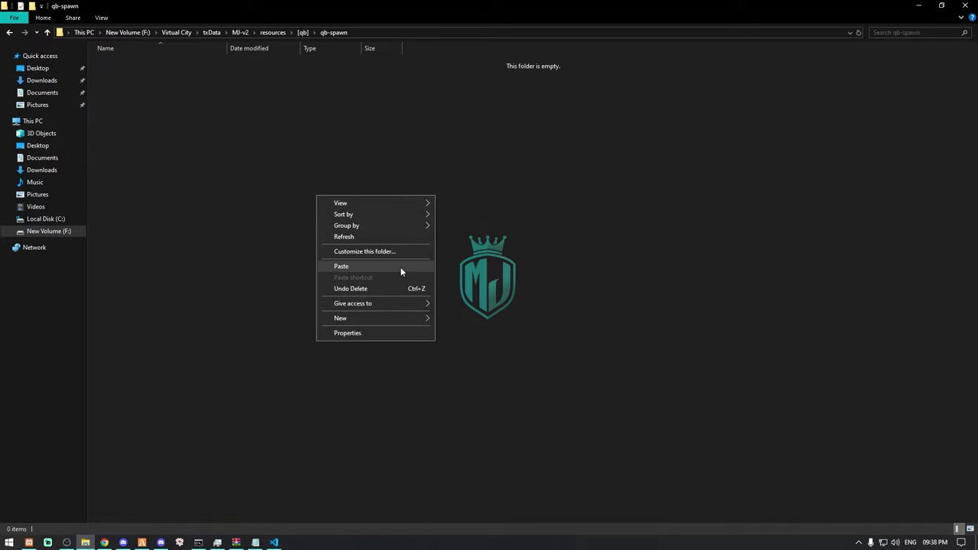
left_click(400, 266)
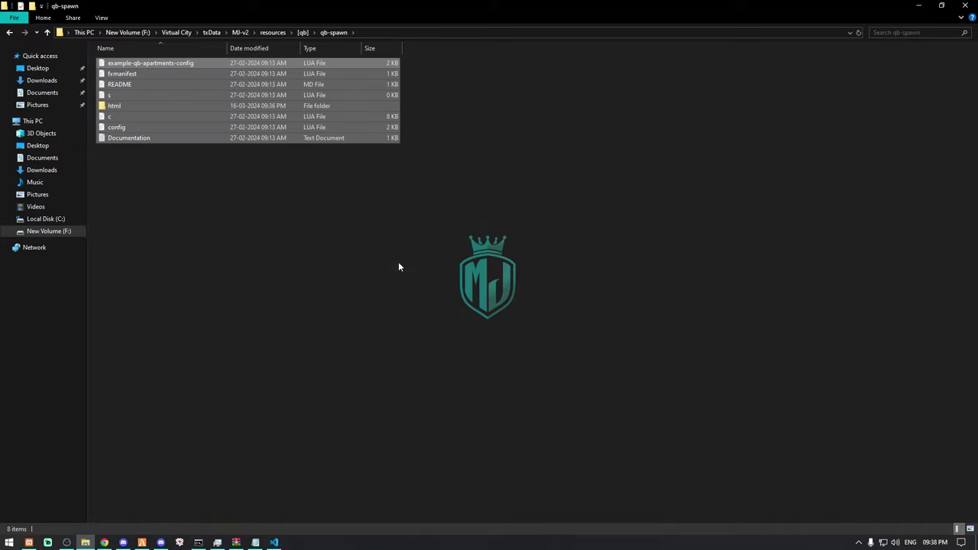
Step: Delete the leftover majestic-spawnselector folder from resources
left_click(281, 34)
left_click(500, 80)
key("Delete")
left_click(513, 225)
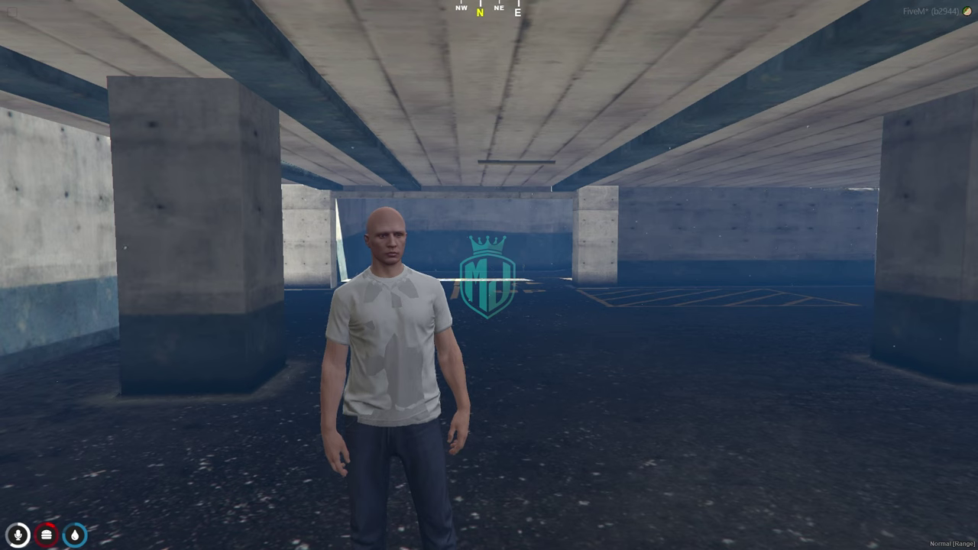
Step: Run refresh and ensure qb-apartments in the F8 console
key("F8")
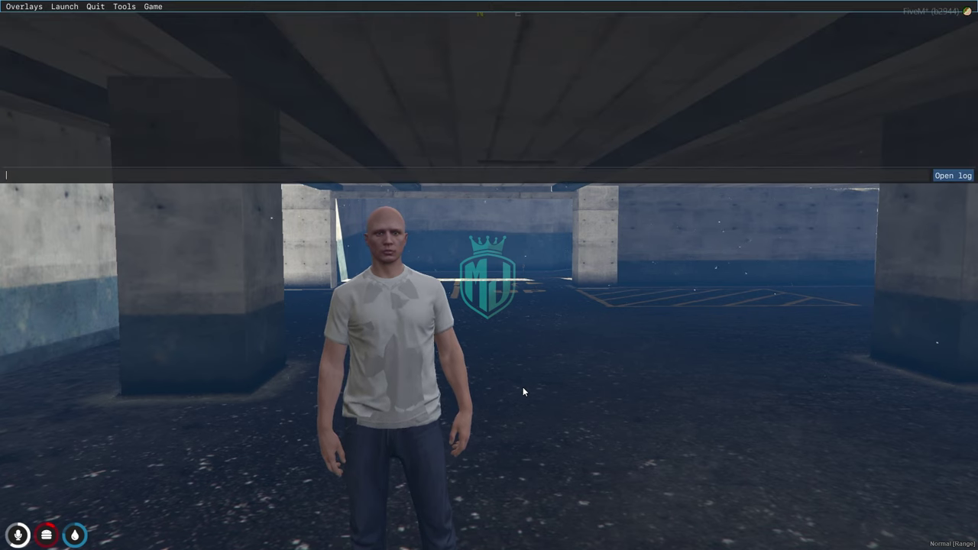
type("refresh")
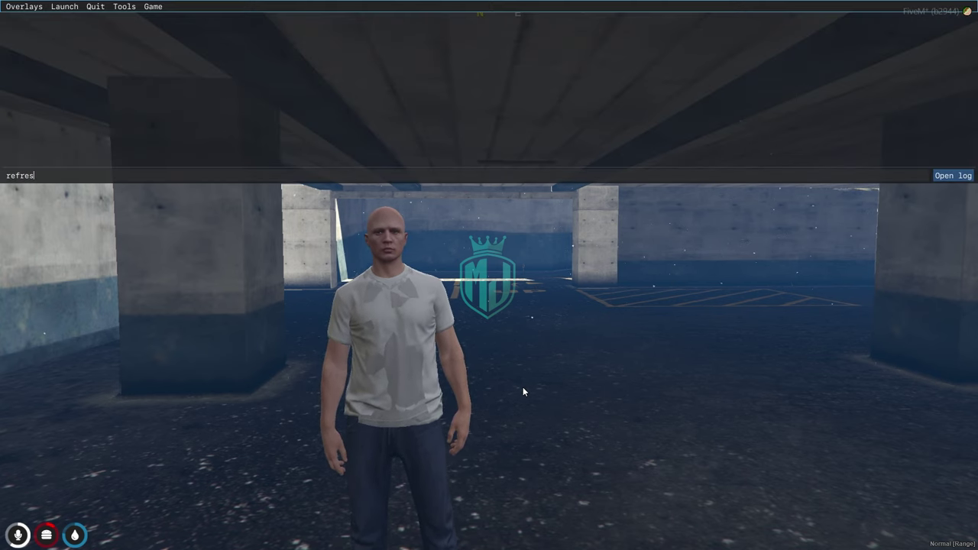
key("Return")
type("ensure qb-apartmen")
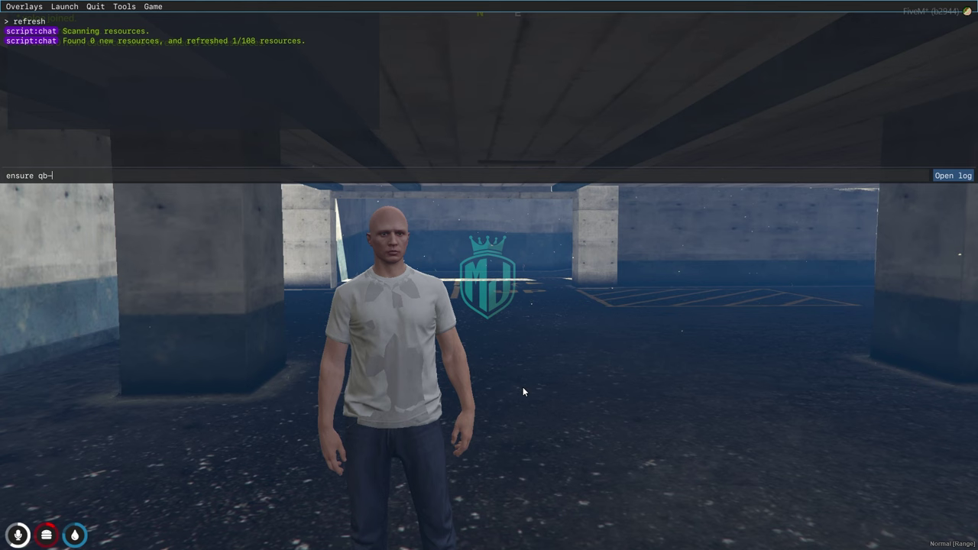
type("ts")
key("Return")
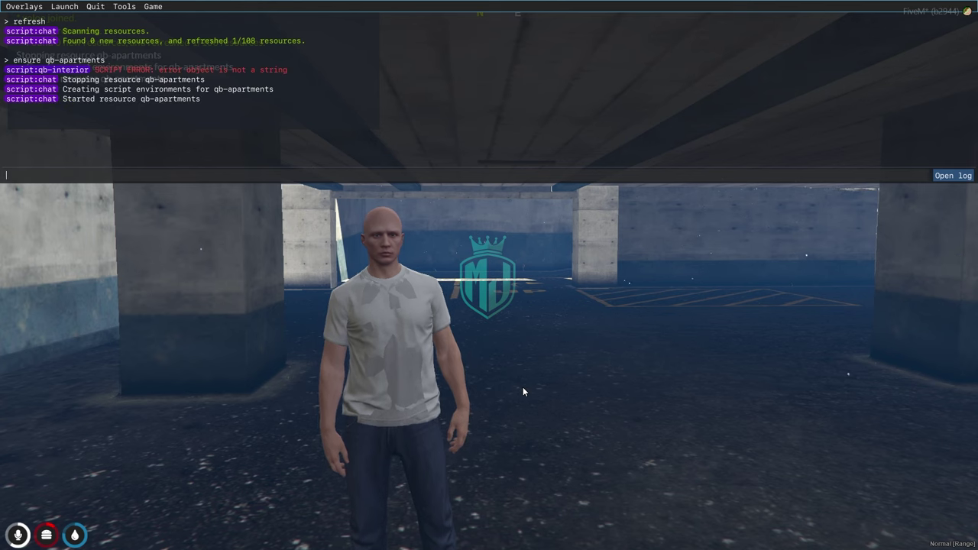
Step: Restart qb-spawn and qb-multicharacter with ensure commands
type("ensure ")
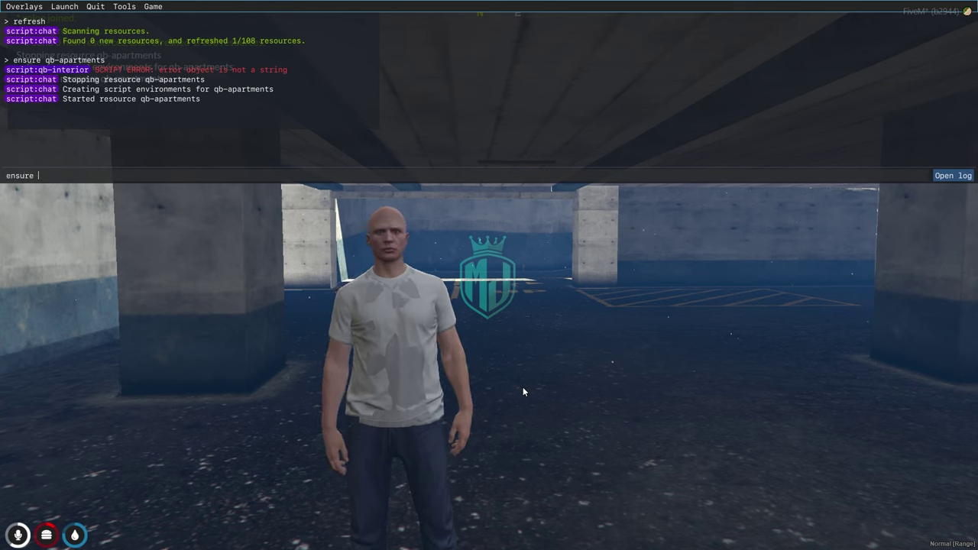
type("qb-")
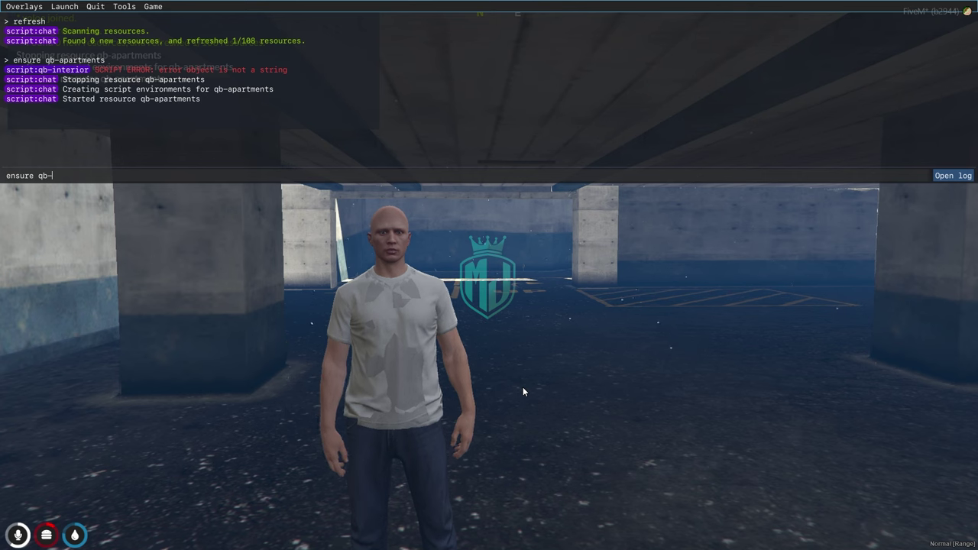
type("spawn")
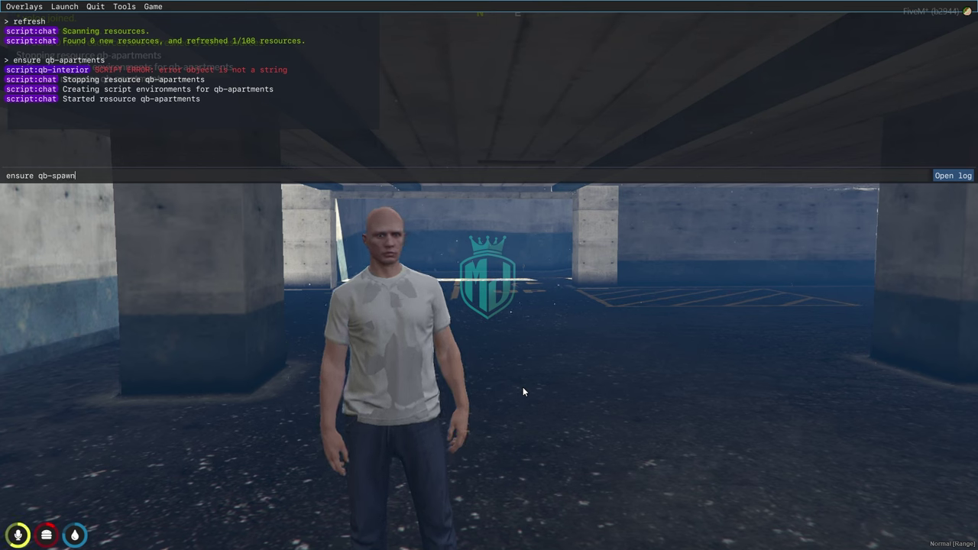
key("Return")
type("ensure ")
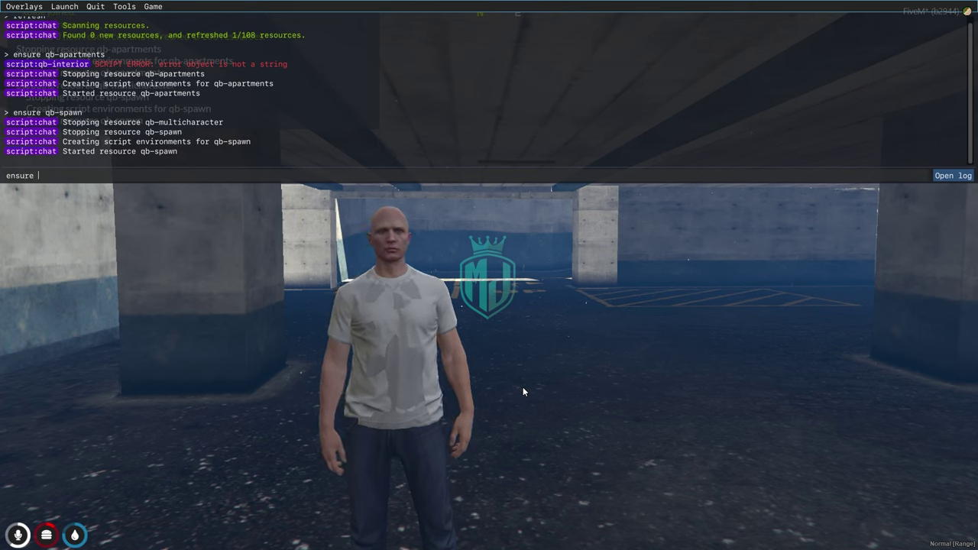
type("qb-multichara")
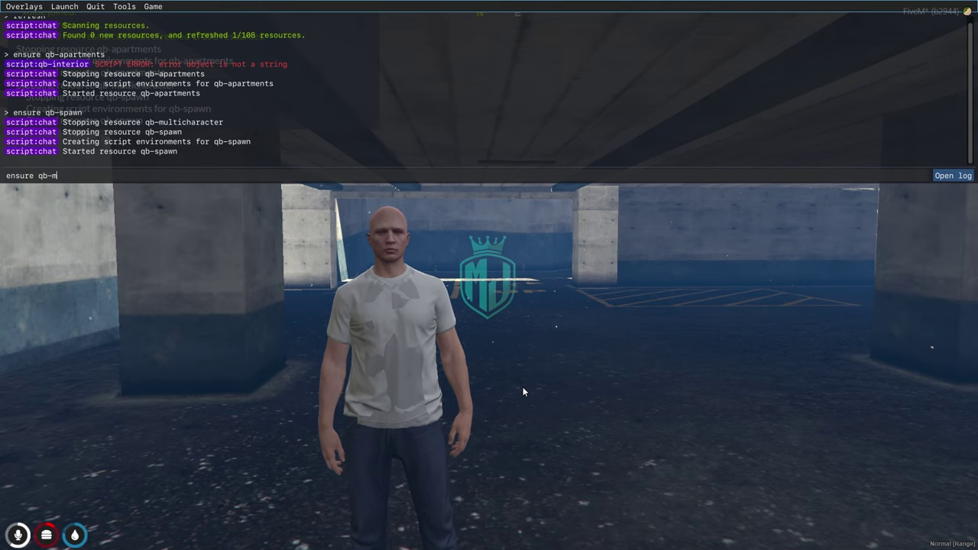
type("cter")
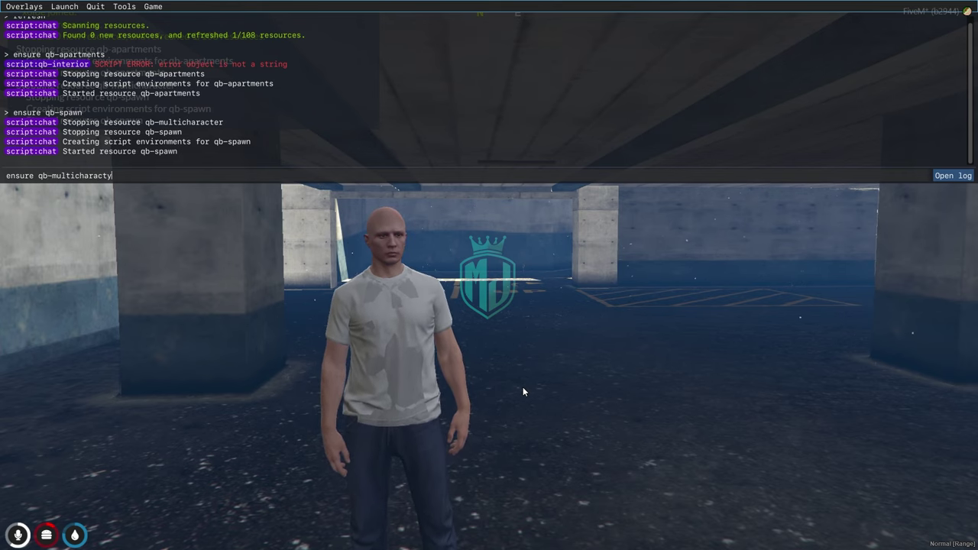
key("Return")
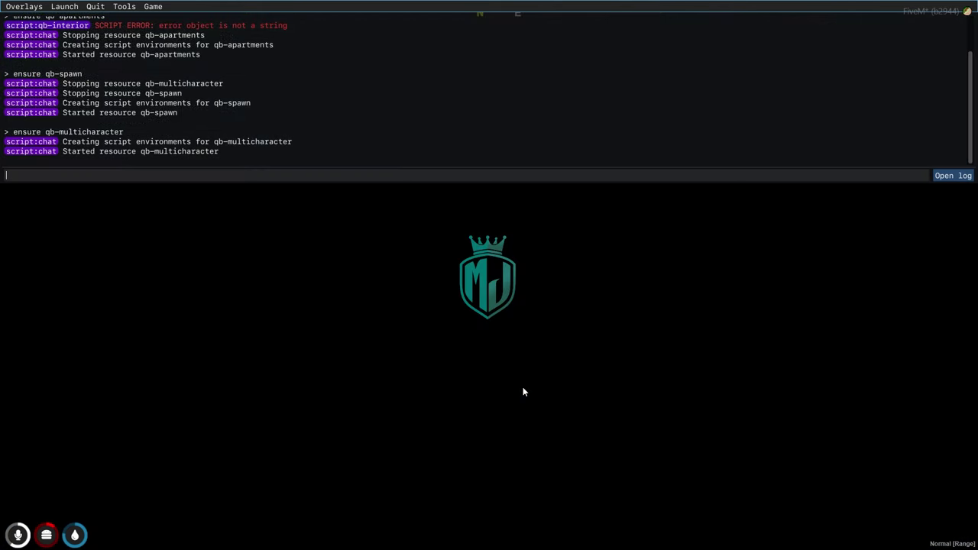
Step: Close the console and play as the existing character from My Characters
key("F8")
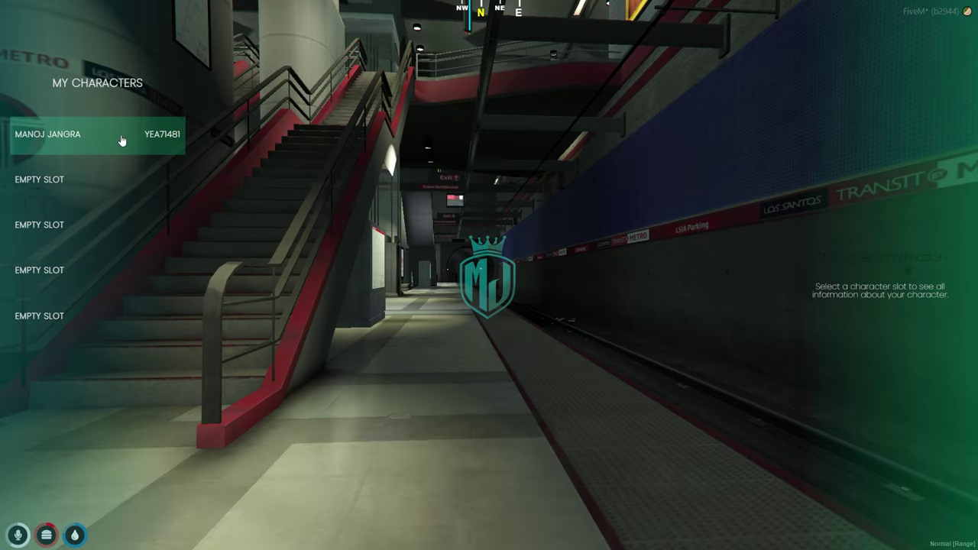
left_click(123, 138)
left_click(131, 362)
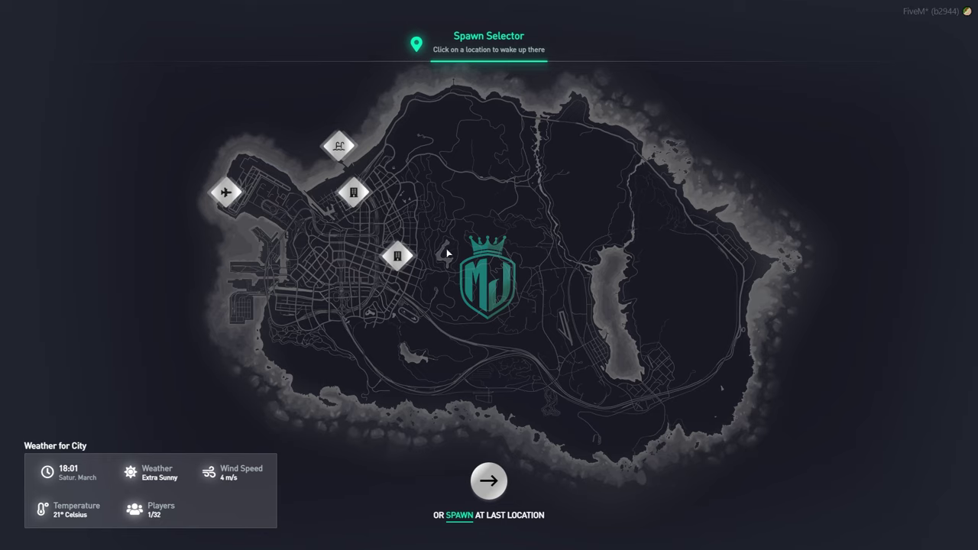
Step: Spawn at a building marker on the map and walk the character around the plaza
left_click(398, 259)
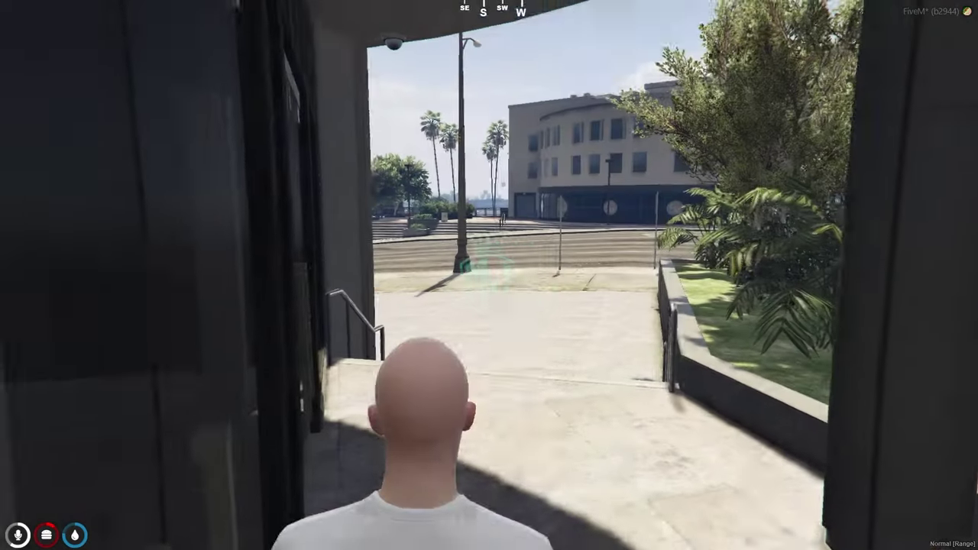
key("w")
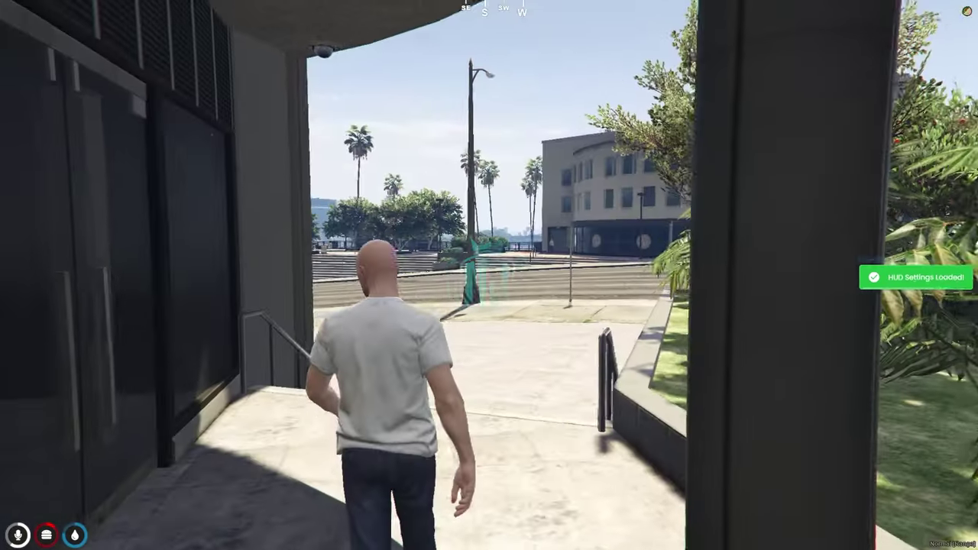
key("w")
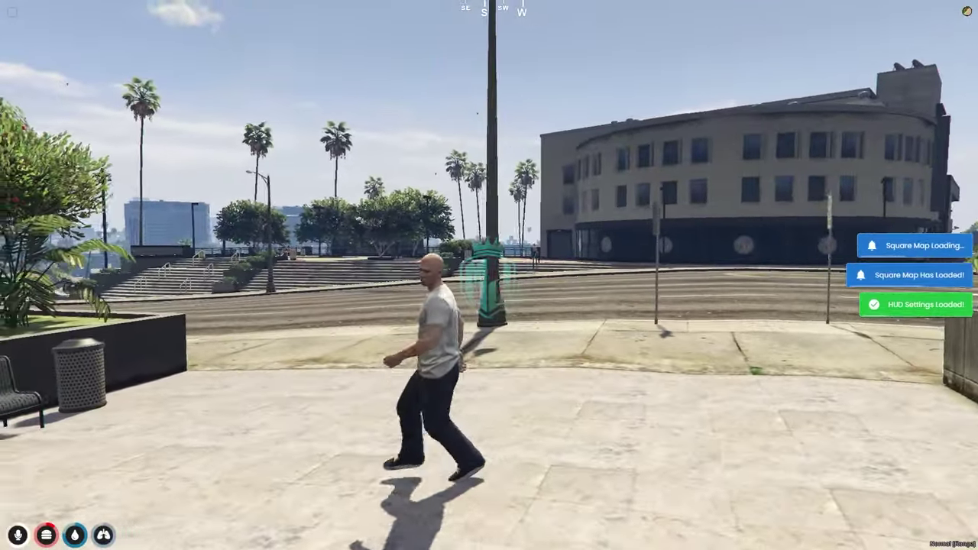
key("s")
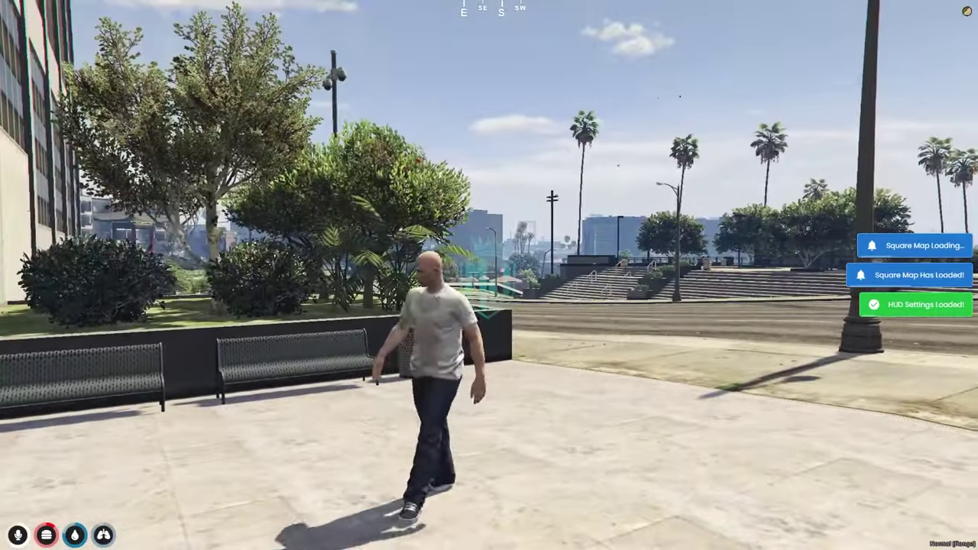
key("s")
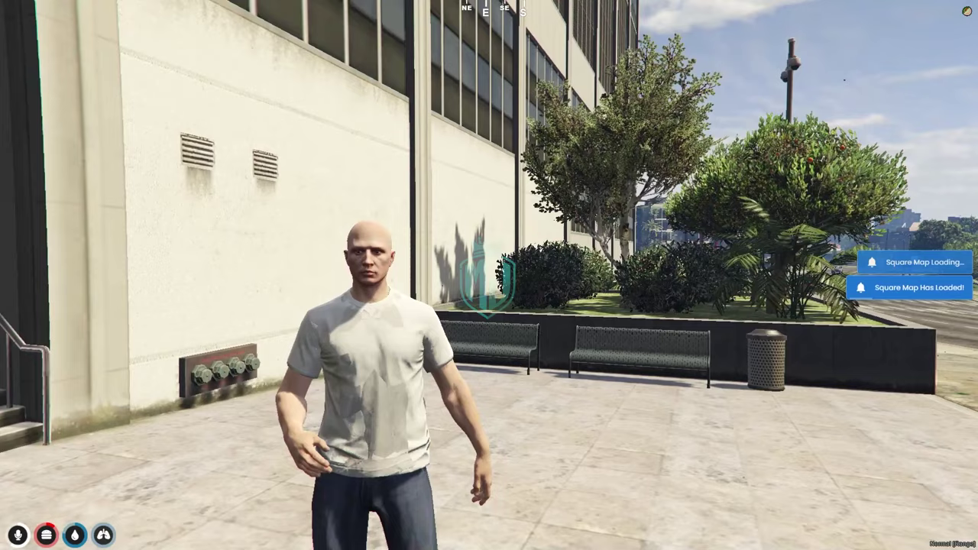